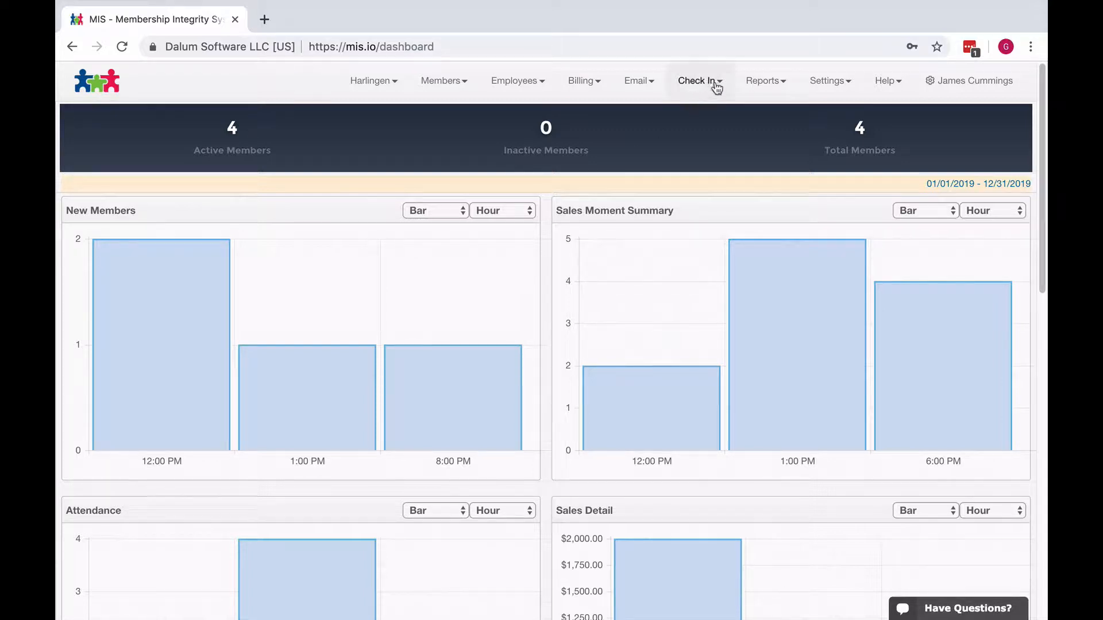
- Start a new agreement in the agreement settings, named Liability and with the type Member
{"action": "left_click", "coordinate": [842, 86]}
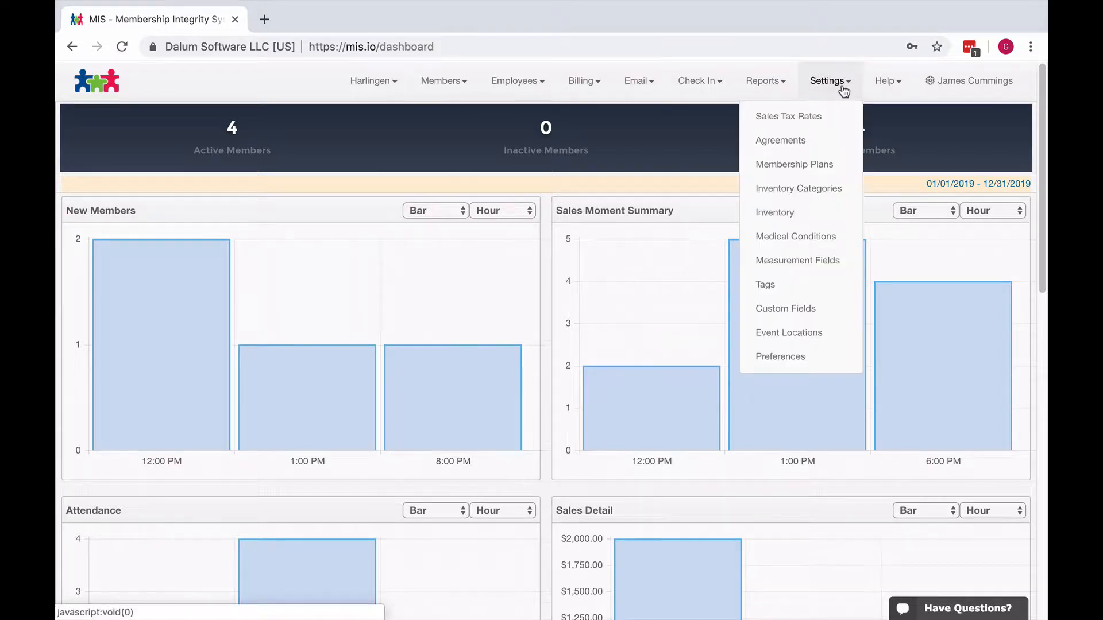
{"action": "left_click", "coordinate": [801, 140]}
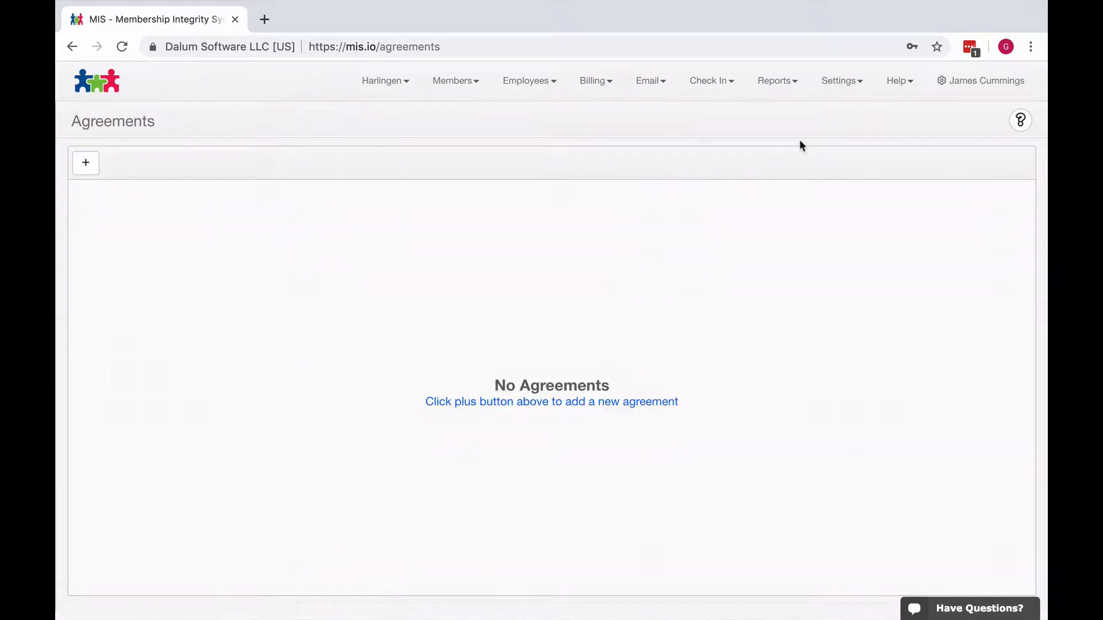
{"action": "left_click", "coordinate": [86, 163]}
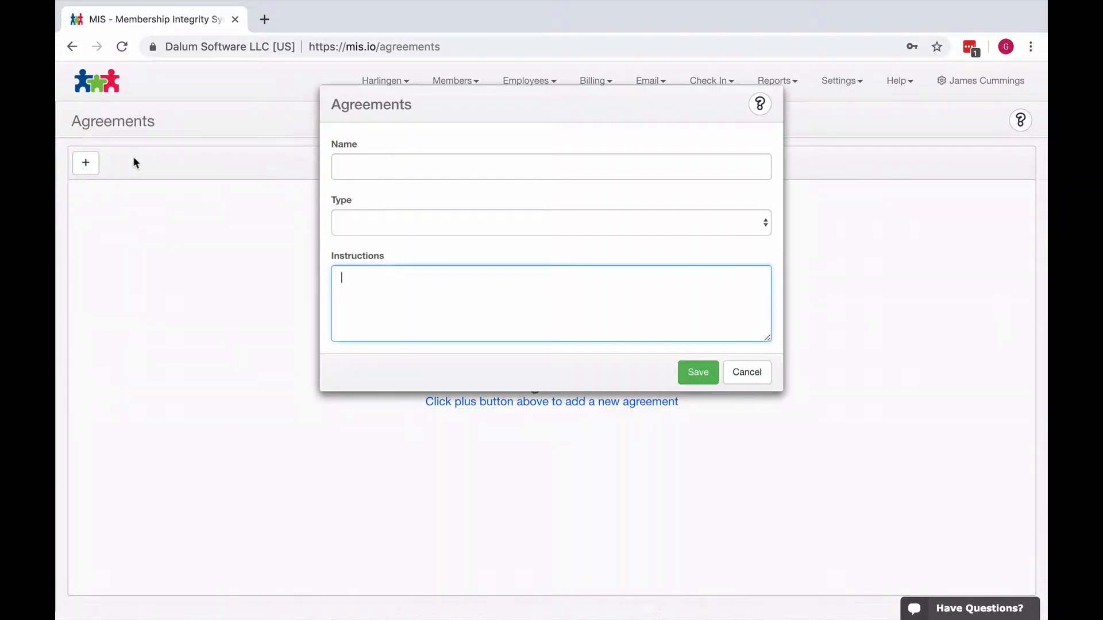
{"action": "left_click", "coordinate": [367, 164]}
{"action": "type", "text": "L"}
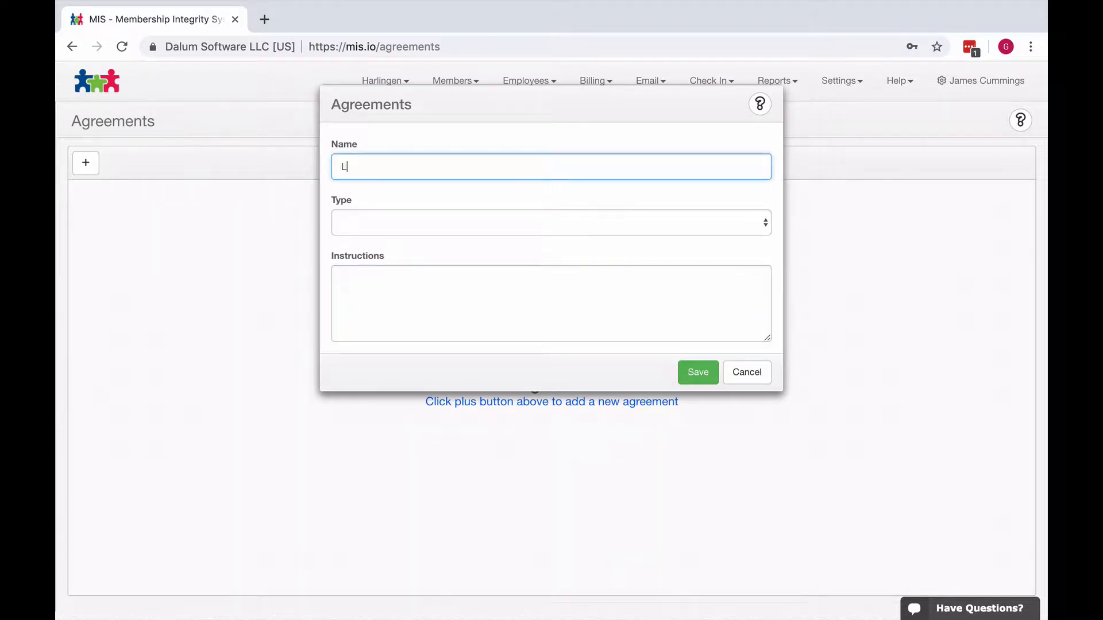
{"action": "type", "text": "iability"}
{"action": "left_click", "coordinate": [429, 227]}
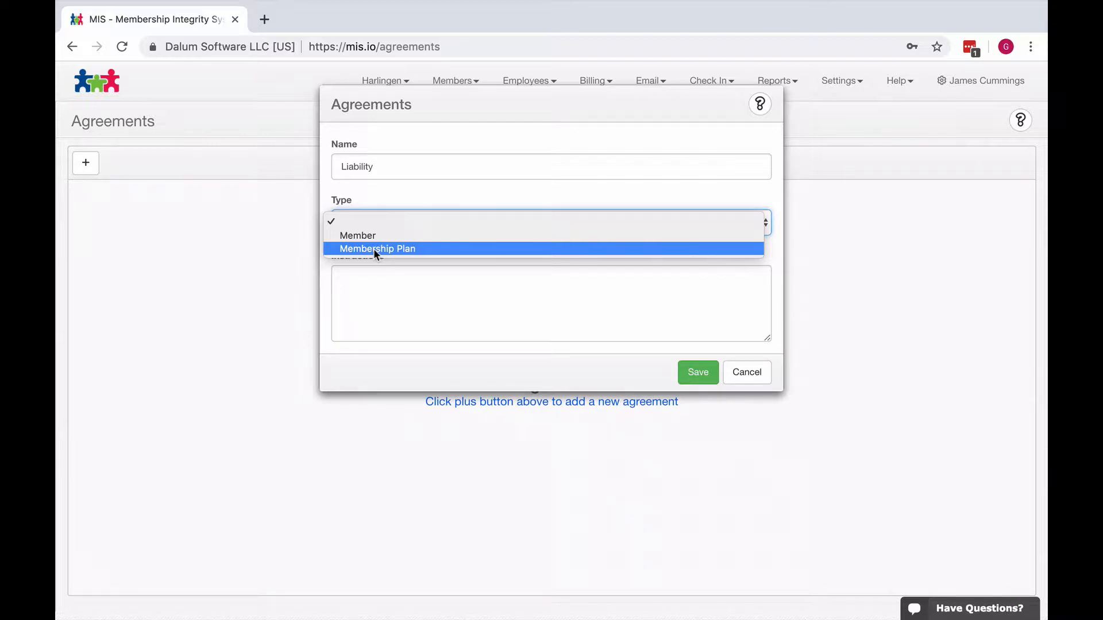
{"action": "left_click", "coordinate": [367, 236]}
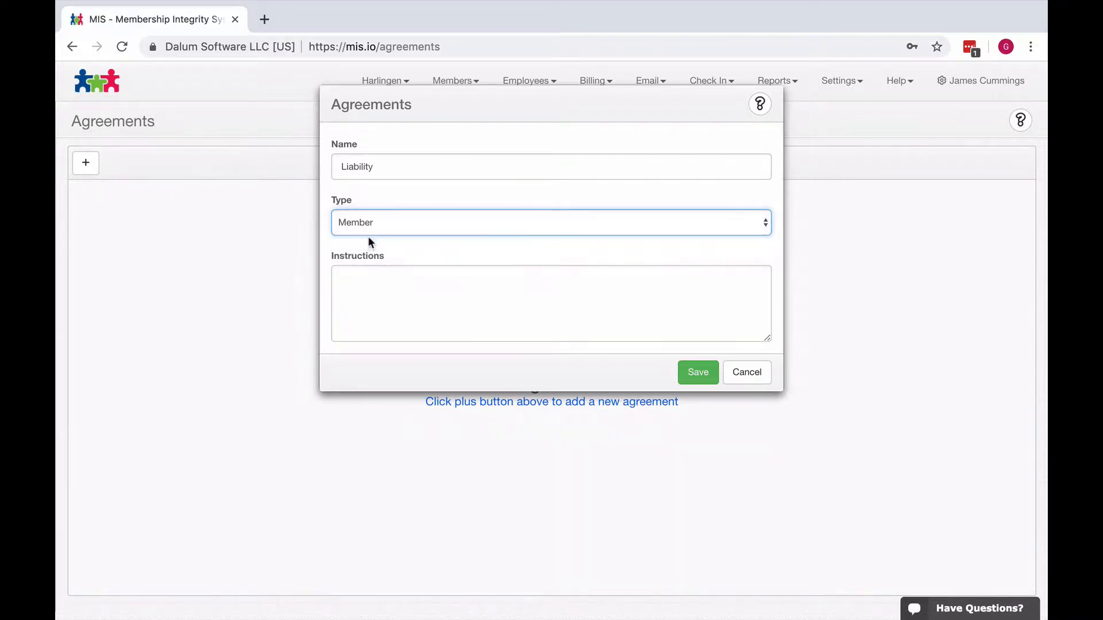
- Enter instructions beginning "I have read, understand and agree to these terms and conditions", including the electronic signature consent, and save the agreement
{"action": "left_click", "coordinate": [396, 286]}
{"action": "type", "text": "I have "}
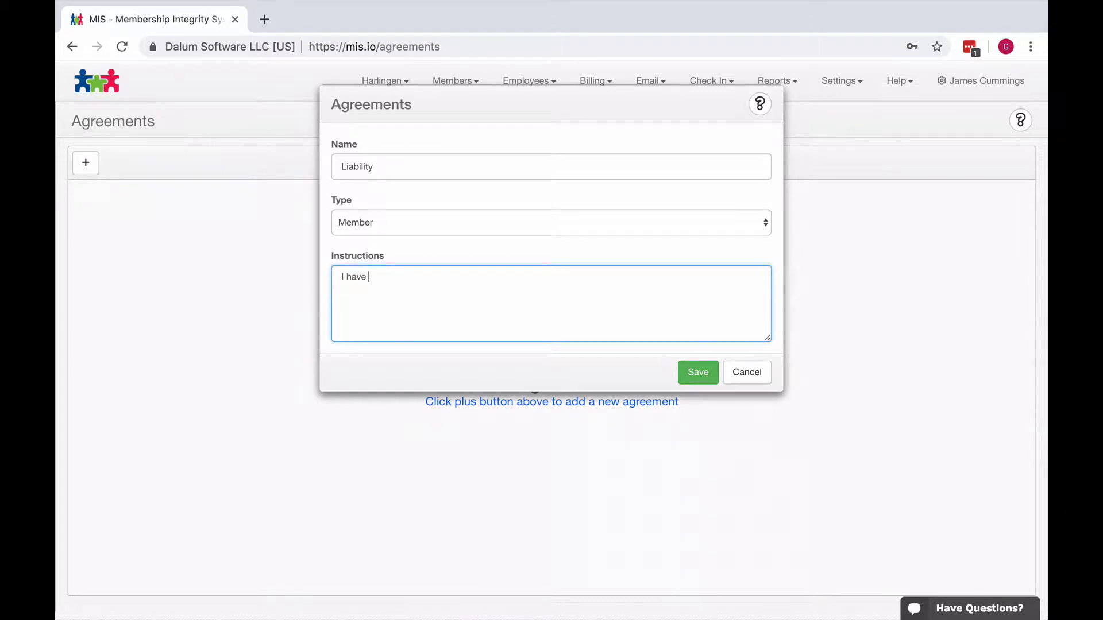
{"action": "type", "text": "read, understand and agree to these terms and conditions. I understand and agree that clicking this box constitutes my electronic signature and is intended to have the same force and effect as a manual signature."}
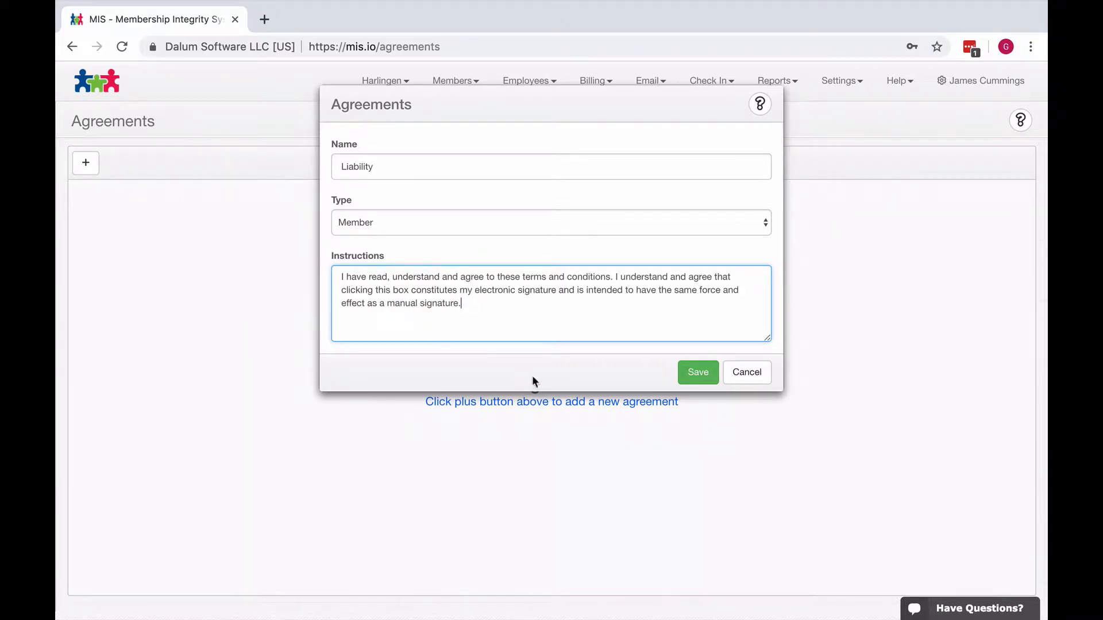
{"action": "left_click", "coordinate": [696, 378]}
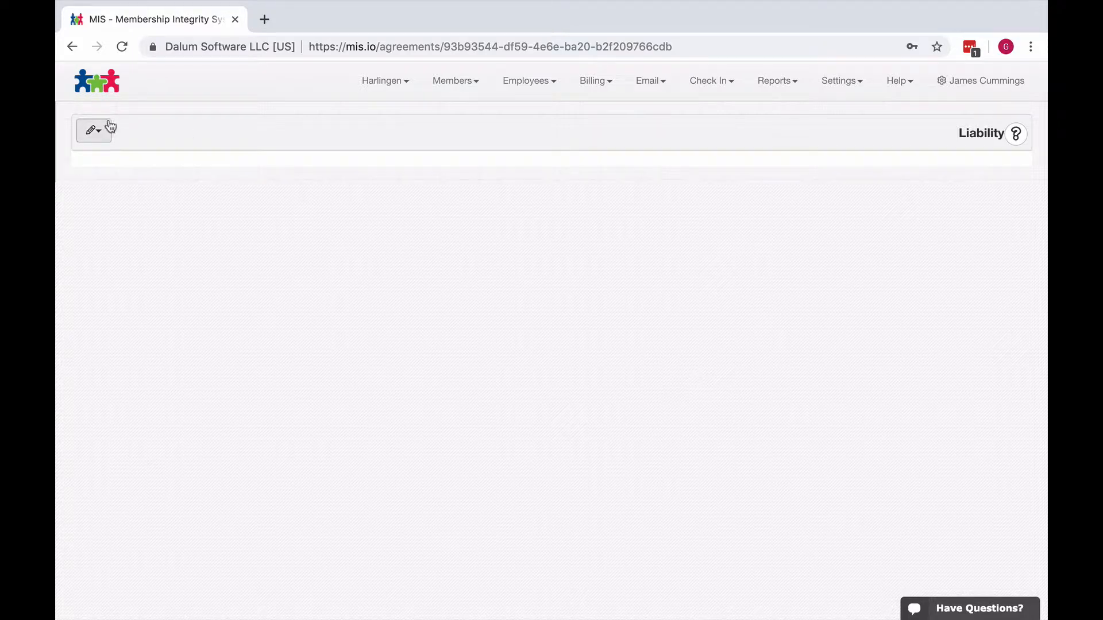
- Open the Liability agreement's content for editing and paste in the prepared RELEASE OF LIABILITY text
{"action": "left_click", "coordinate": [98, 138]}
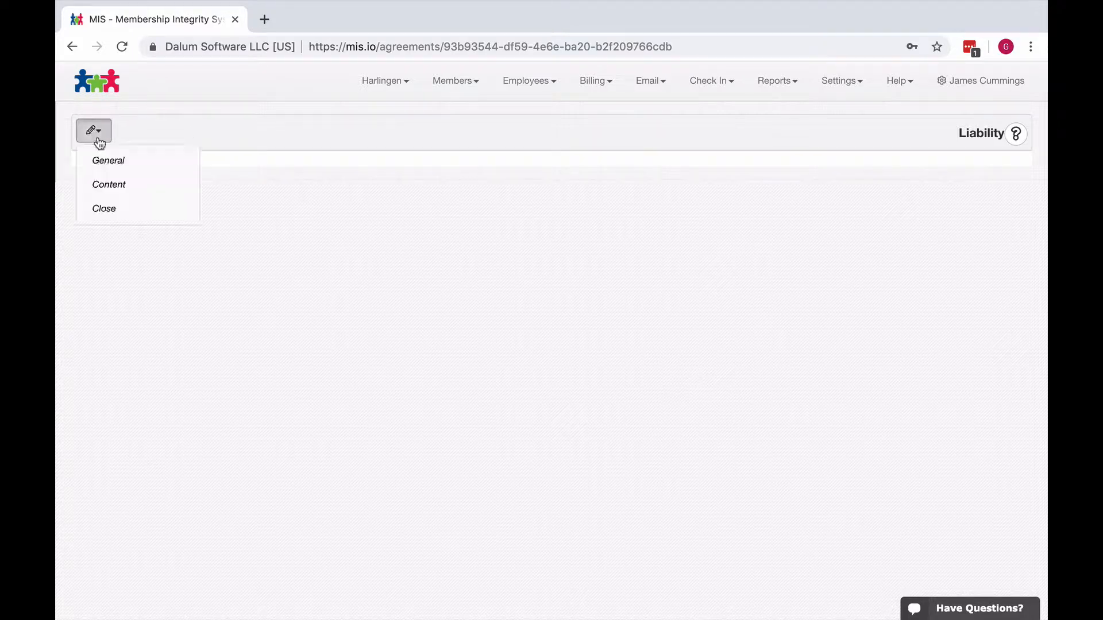
{"action": "left_click", "coordinate": [109, 184]}
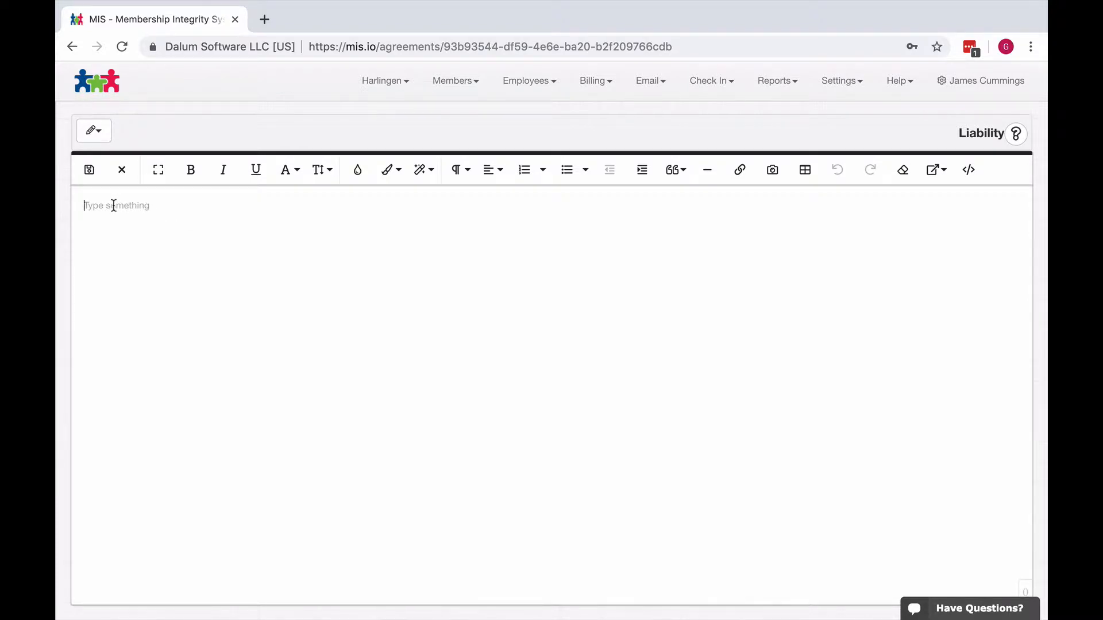
{"action": "type", "text": "sdafsdf"}
{"action": "key", "text": "BackSpace"}
{"action": "key", "text": "BackSpace"}
{"action": "key", "text": "BackSpace"}
{"action": "key", "text": "BackSpace"}
{"action": "key", "text": "BackSpace"}
{"action": "key", "text": "BackSpace"}
{"action": "key", "text": "BackSpace"}
{"action": "key", "text": "super+v"}
{"action": "key", "text": "Return"}
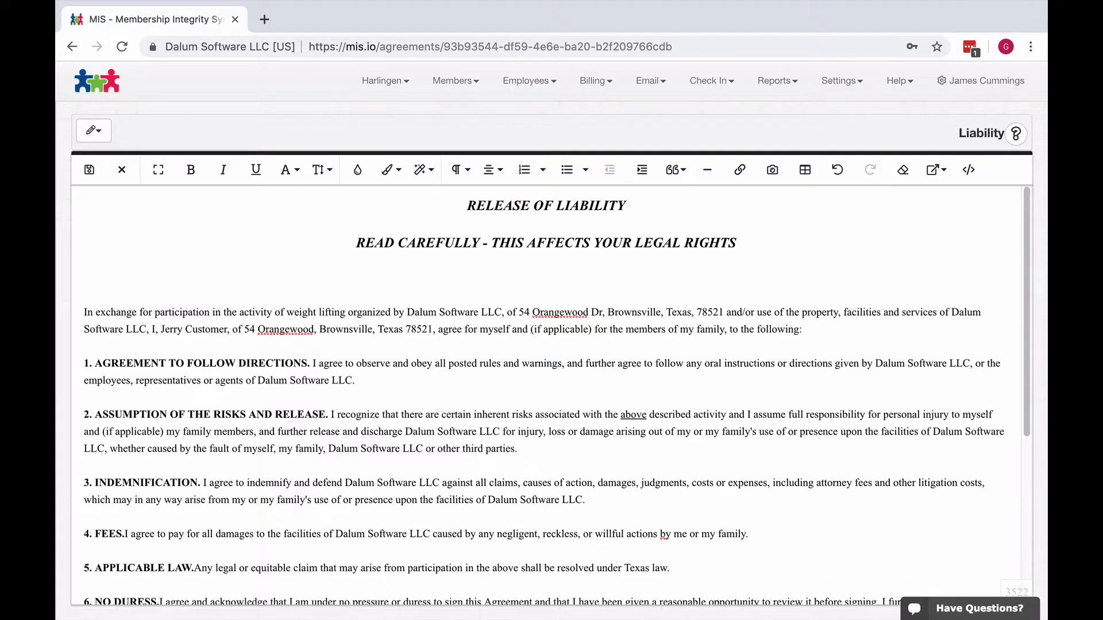
- Insert the First Name merge field below the READ CAREFULLY heading and save the agreement content
{"action": "left_click", "coordinate": [937, 169]}
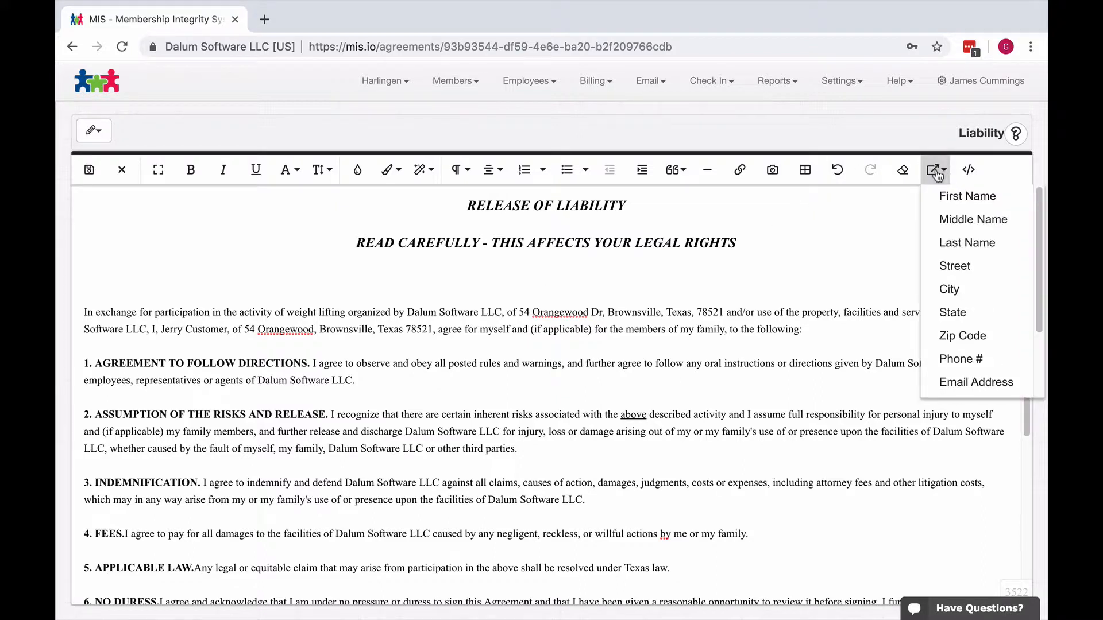
{"action": "left_click", "coordinate": [970, 197]}
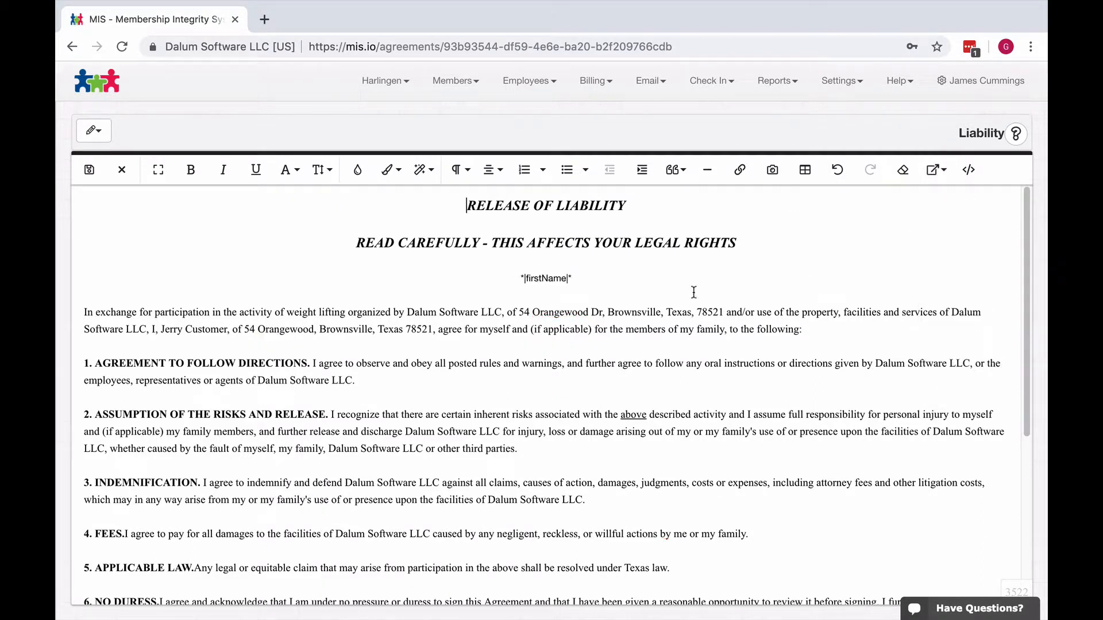
{"action": "left_click_drag", "start_coordinate": [573, 278], "coordinate": [516, 277]}
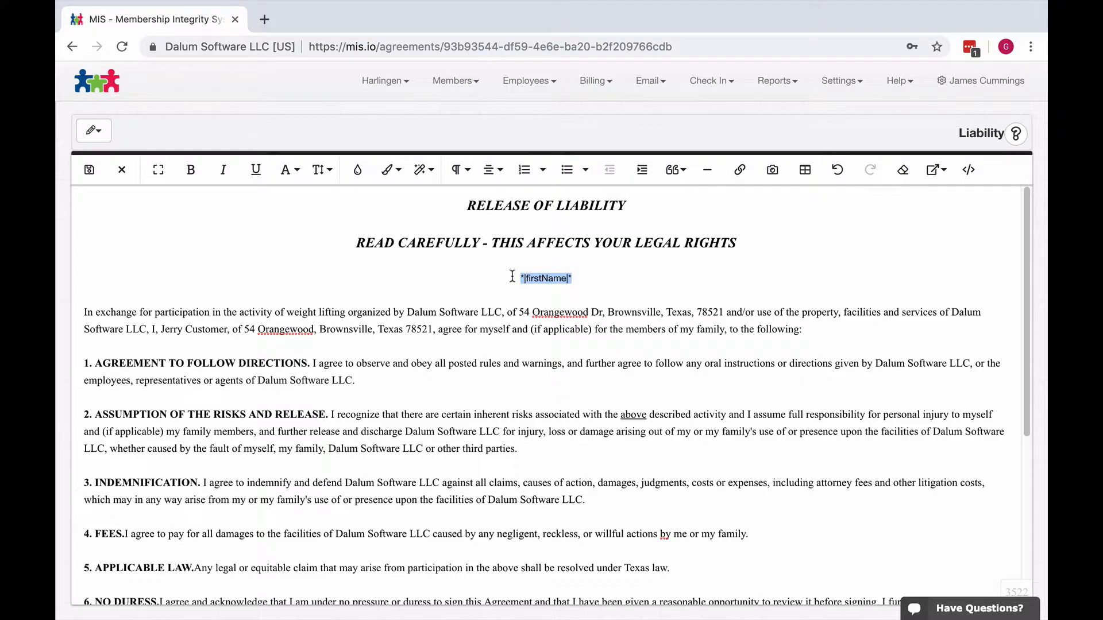
{"action": "left_click", "coordinate": [92, 172]}
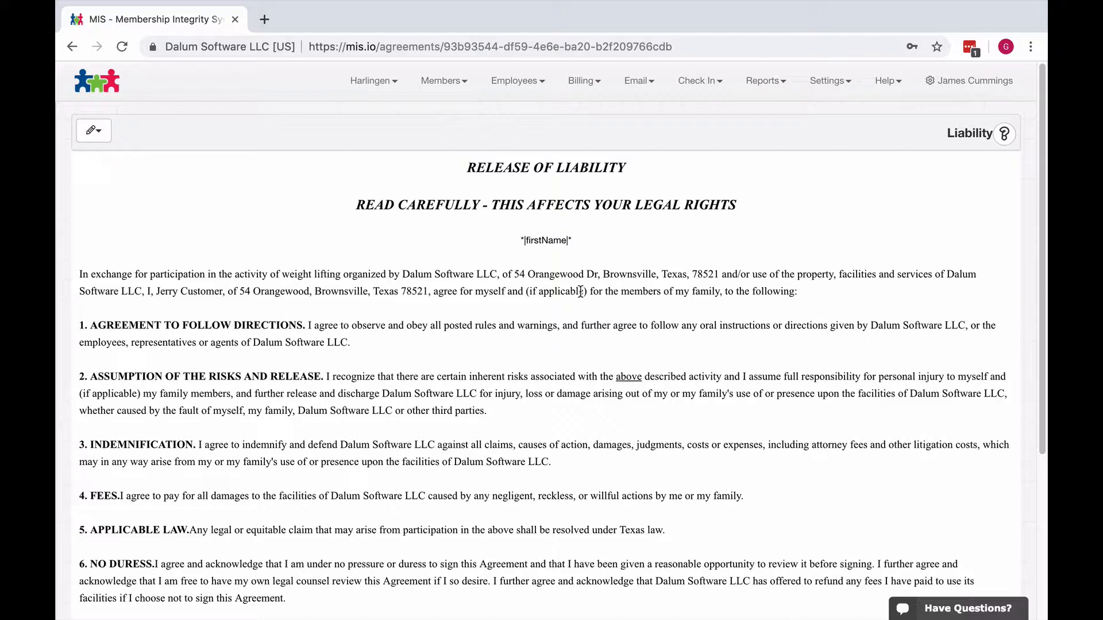
- Open the profile of the last member in the member list and add the Liability agreement to it
{"action": "left_click", "coordinate": [455, 84]}
{"action": "left_click", "coordinate": [439, 113]}
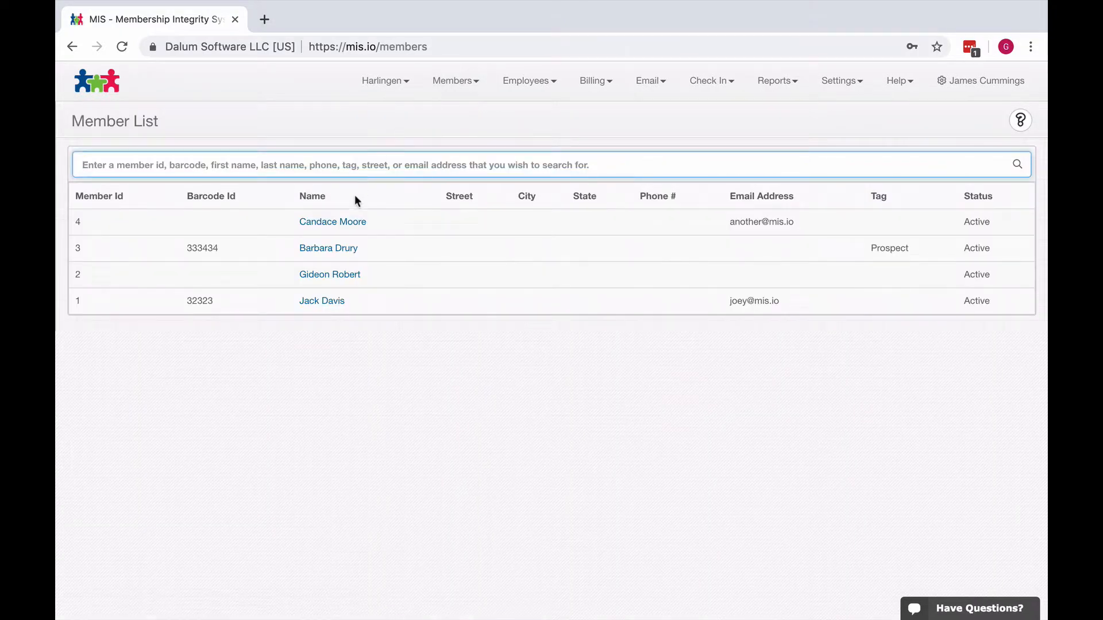
{"action": "left_click", "coordinate": [316, 300]}
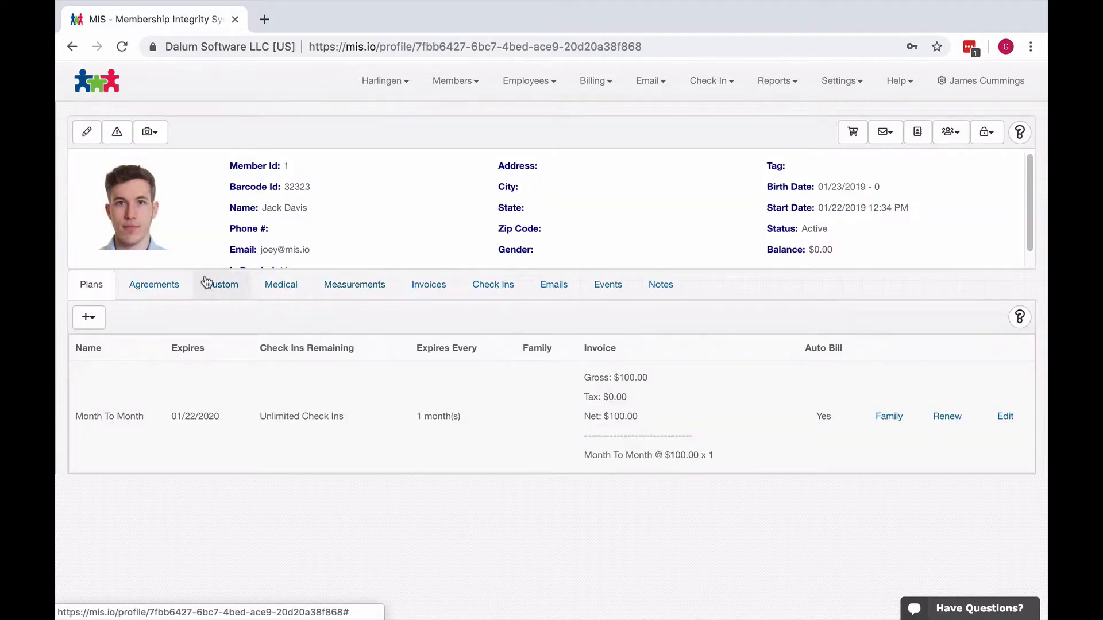
{"action": "left_click", "coordinate": [150, 285]}
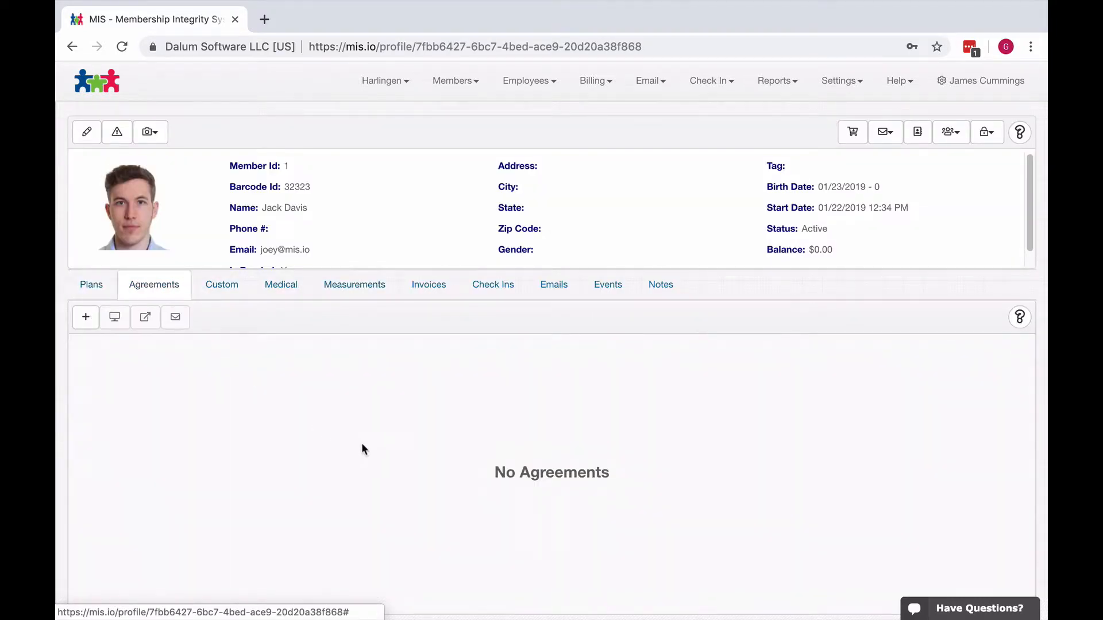
{"action": "left_click", "coordinate": [86, 317]}
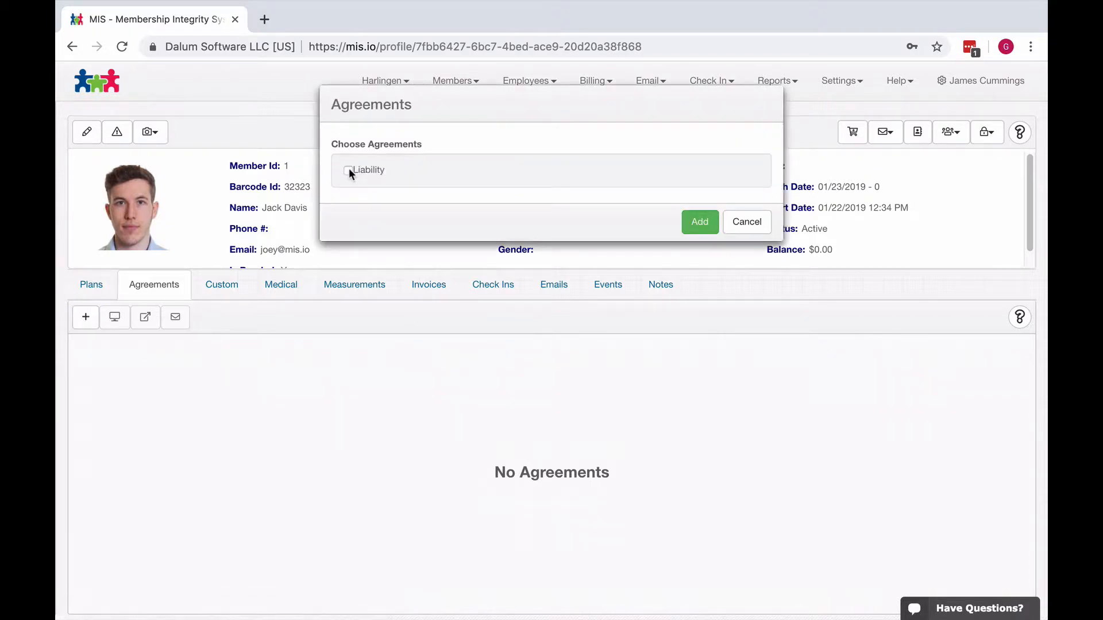
{"action": "left_click", "coordinate": [700, 224]}
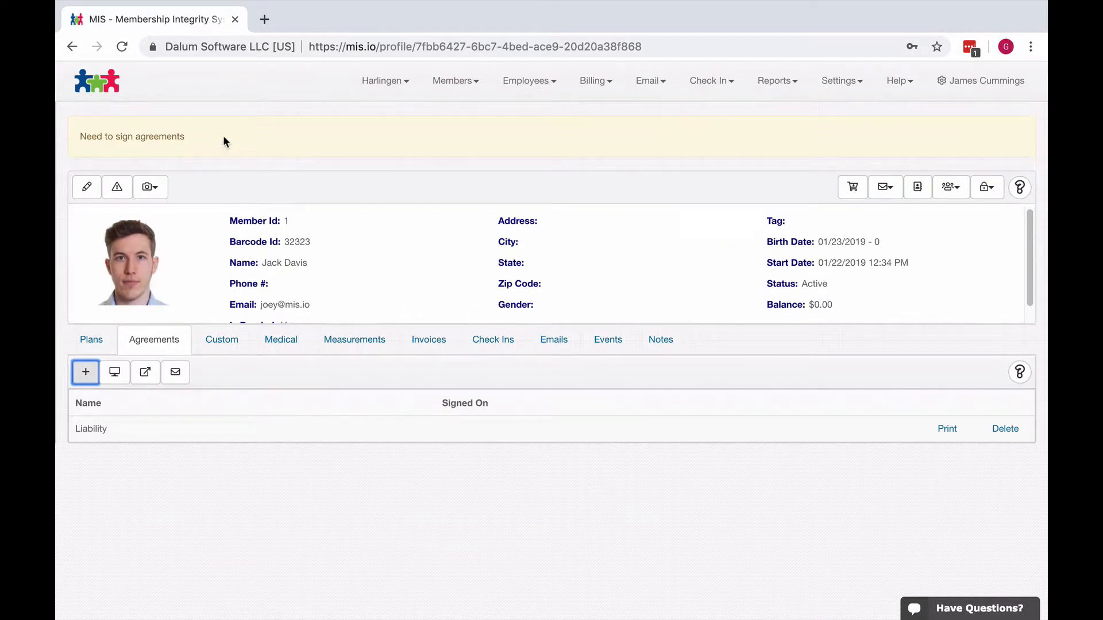
{"action": "left_click_drag", "start_coordinate": [223, 138], "coordinate": [75, 136]}
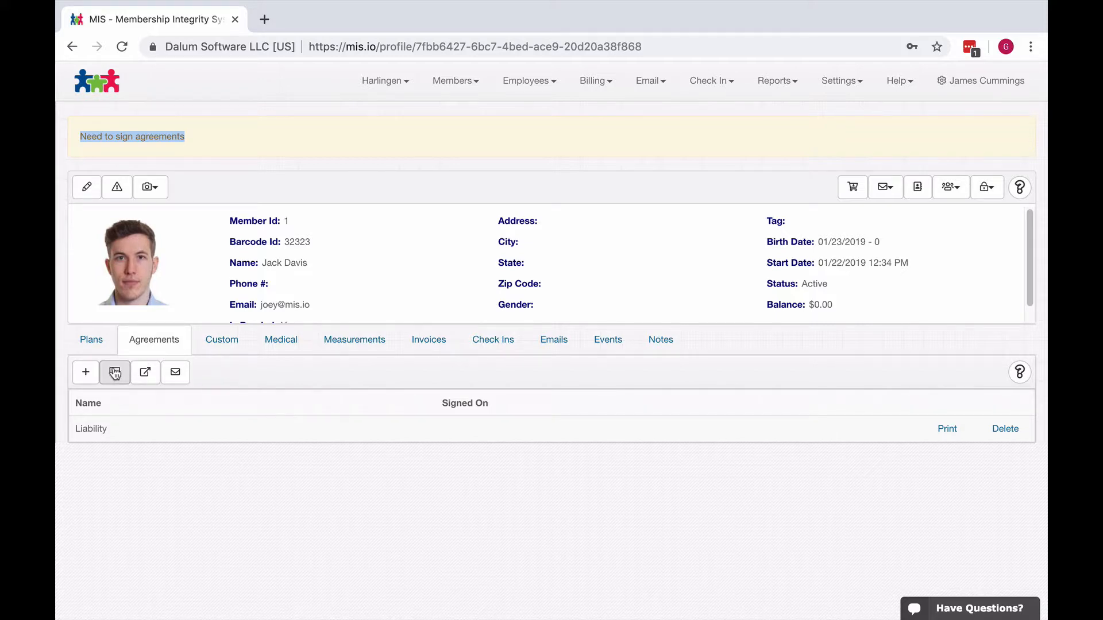
- Copy the Front Desk portal URL from the Harlingen location's online portals page
{"action": "left_click", "coordinate": [366, 86]}
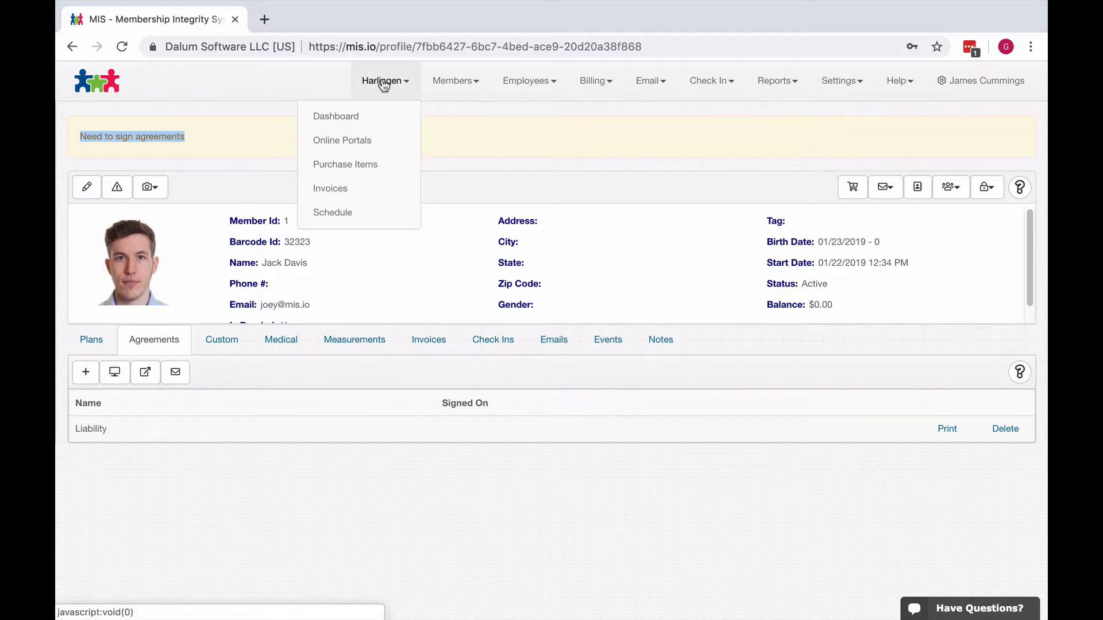
{"action": "left_click", "coordinate": [358, 142]}
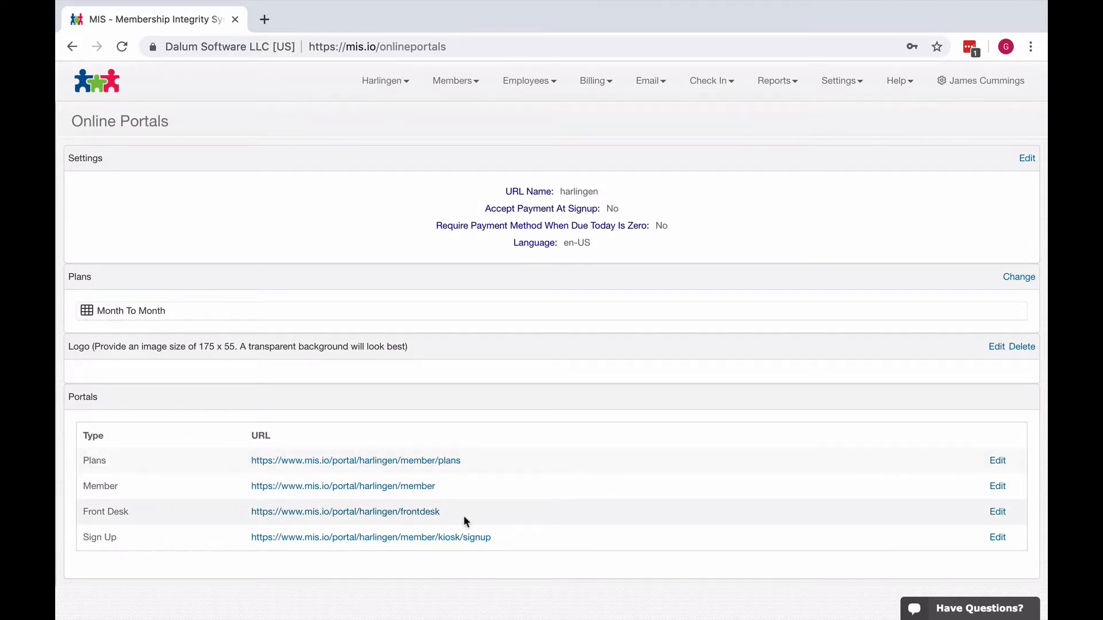
{"action": "left_click_drag", "start_coordinate": [466, 519], "coordinate": [250, 513]}
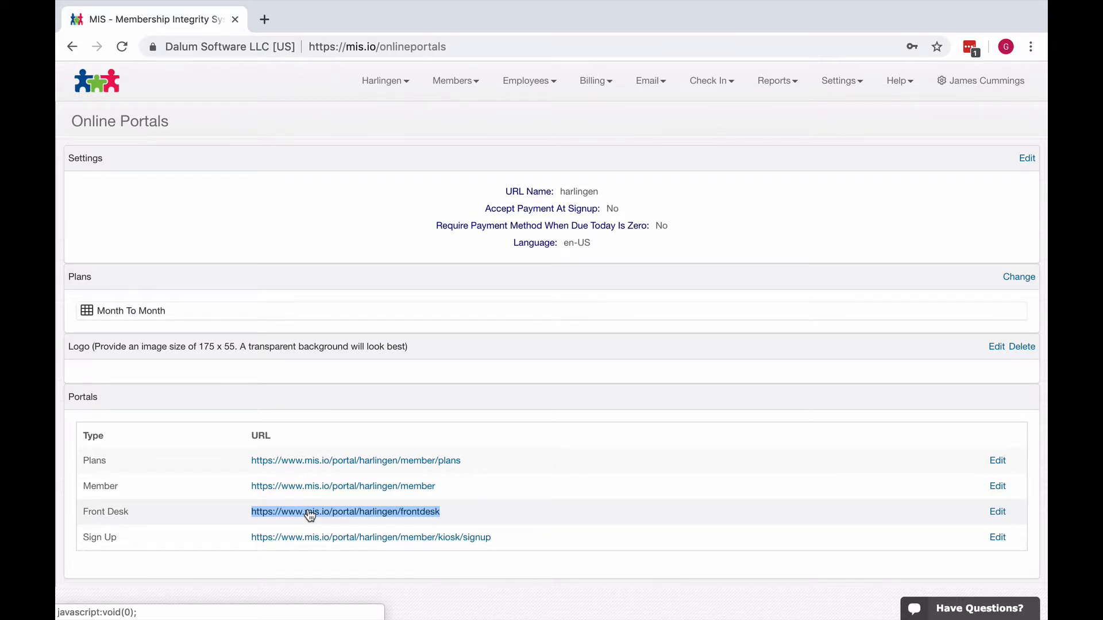
{"action": "right_click", "coordinate": [310, 515]}
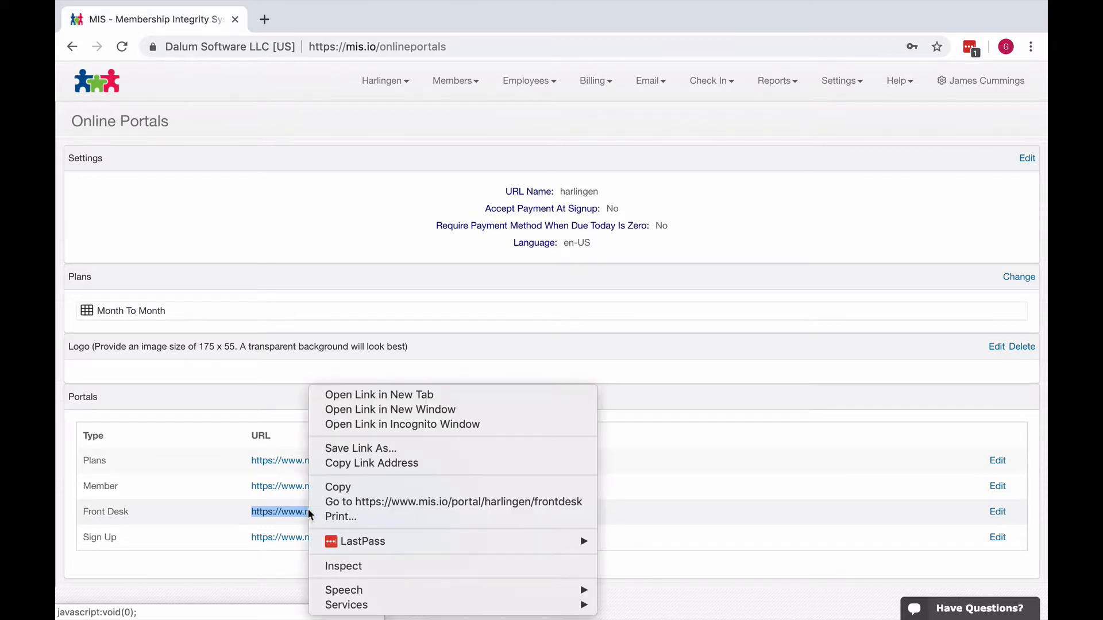
{"action": "left_click", "coordinate": [360, 488]}
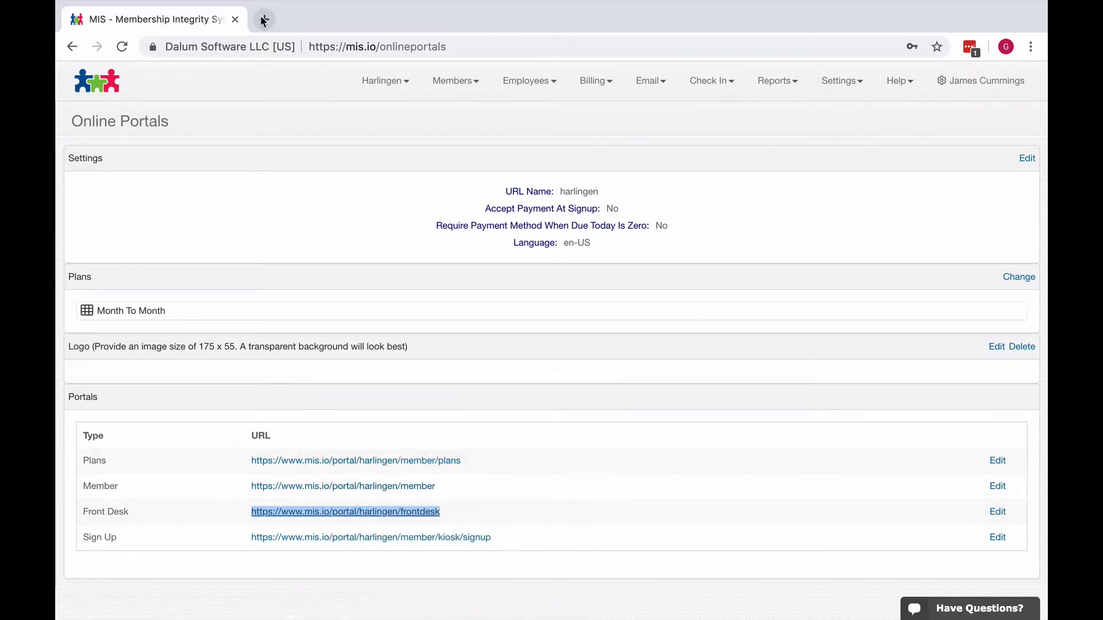
- Open the copied Front Desk portal URL in a new browser tab
{"action": "left_click", "coordinate": [263, 20]}
{"action": "right_click", "coordinate": [286, 46]}
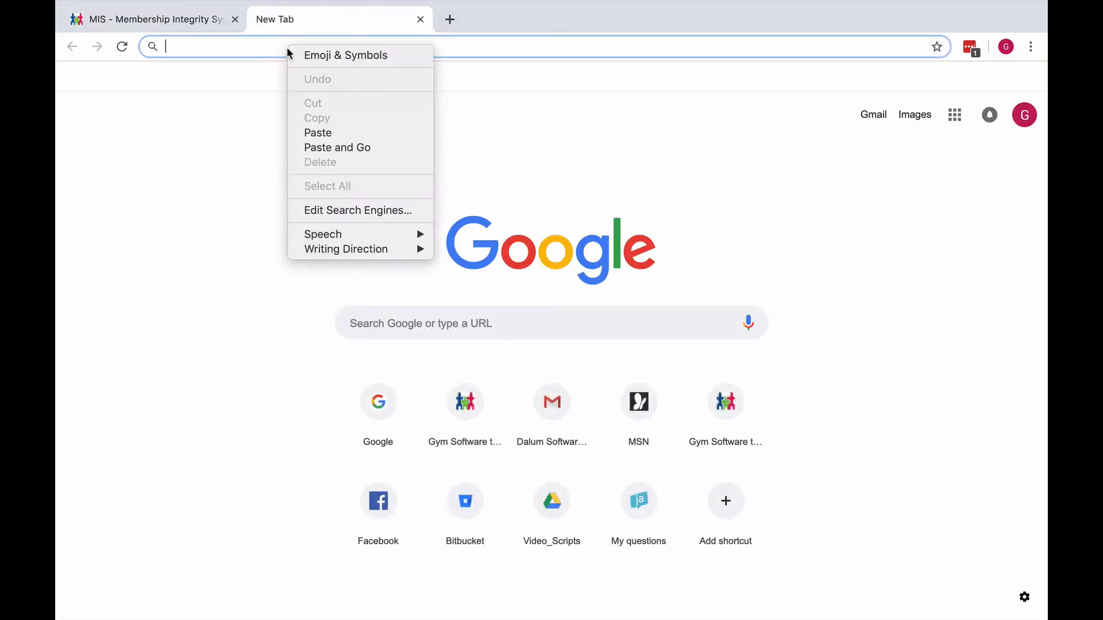
{"action": "left_click", "coordinate": [329, 133]}
{"action": "key", "text": "Return"}
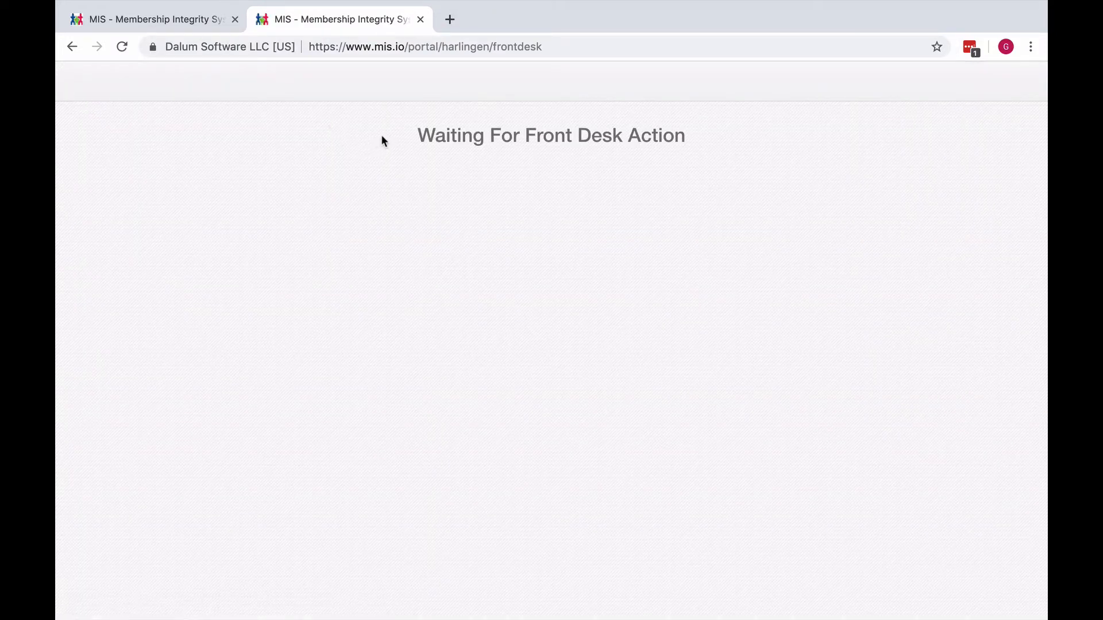
{"action": "left_click_drag", "start_coordinate": [406, 136], "coordinate": [606, 151]}
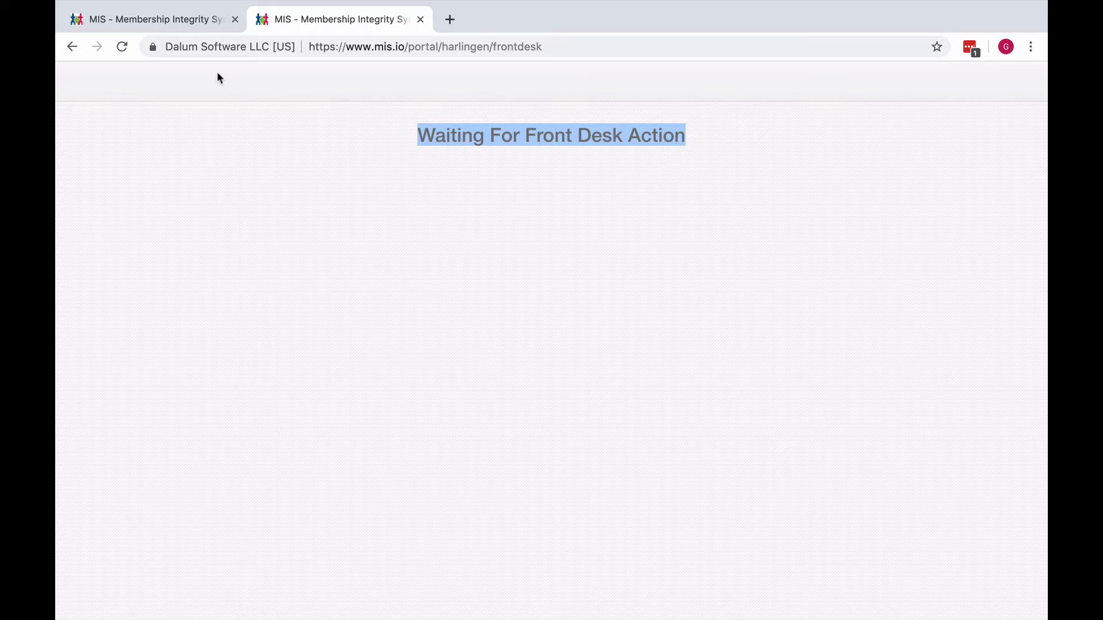
- Return to the member's agreements in the original browser tab and send the unsigned agreements to the Front Desk portal
{"action": "left_click", "coordinate": [153, 19]}
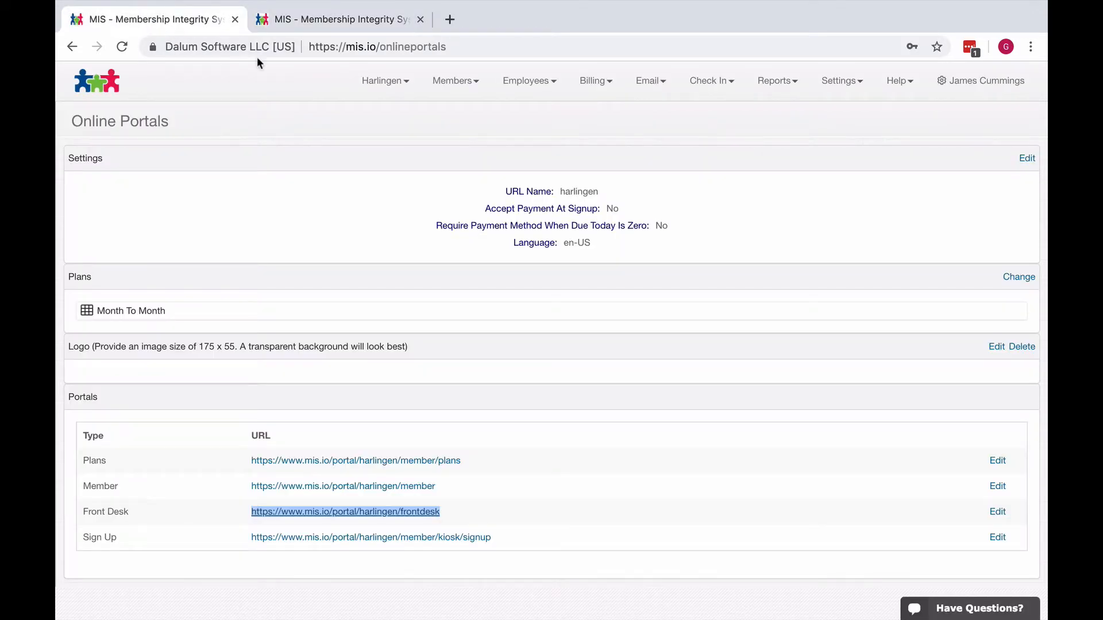
{"action": "left_click", "coordinate": [72, 46]}
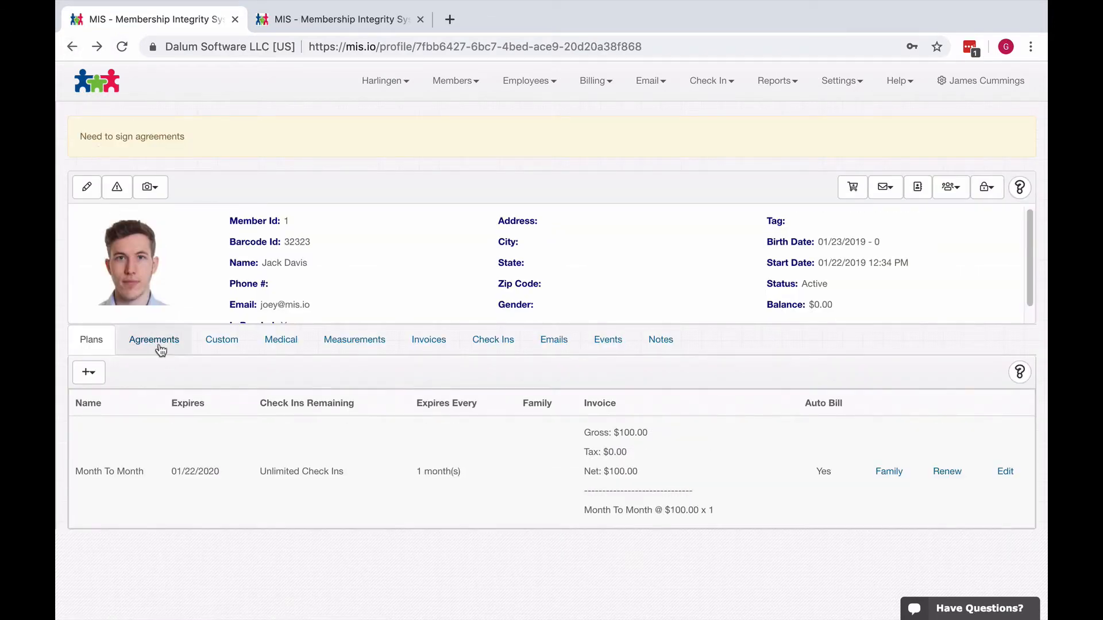
{"action": "left_click", "coordinate": [161, 342]}
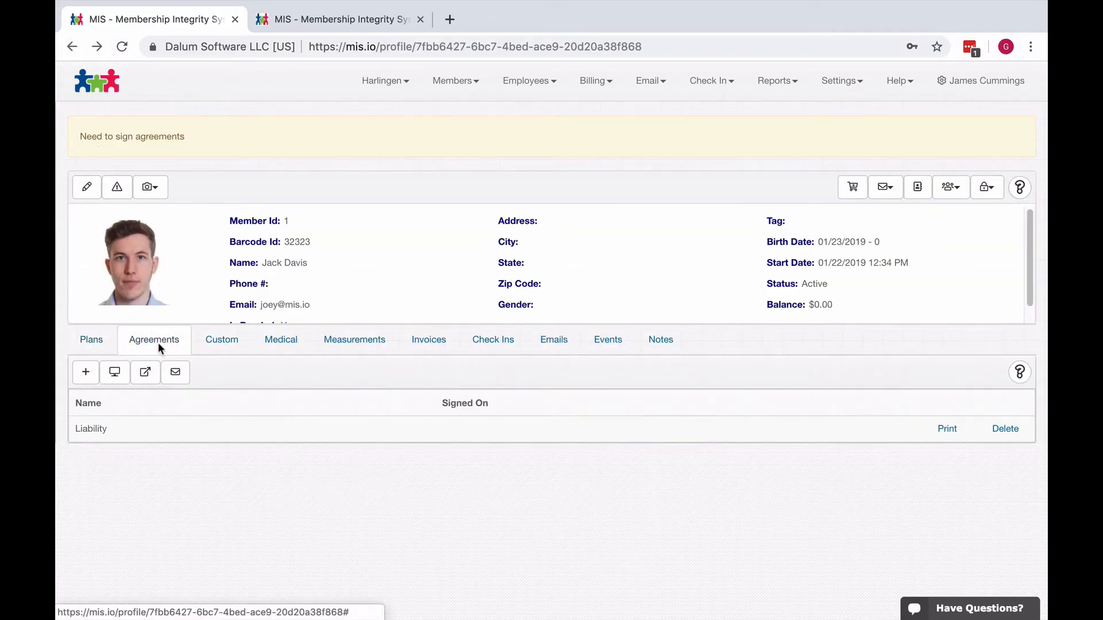
{"action": "left_click", "coordinate": [116, 375]}
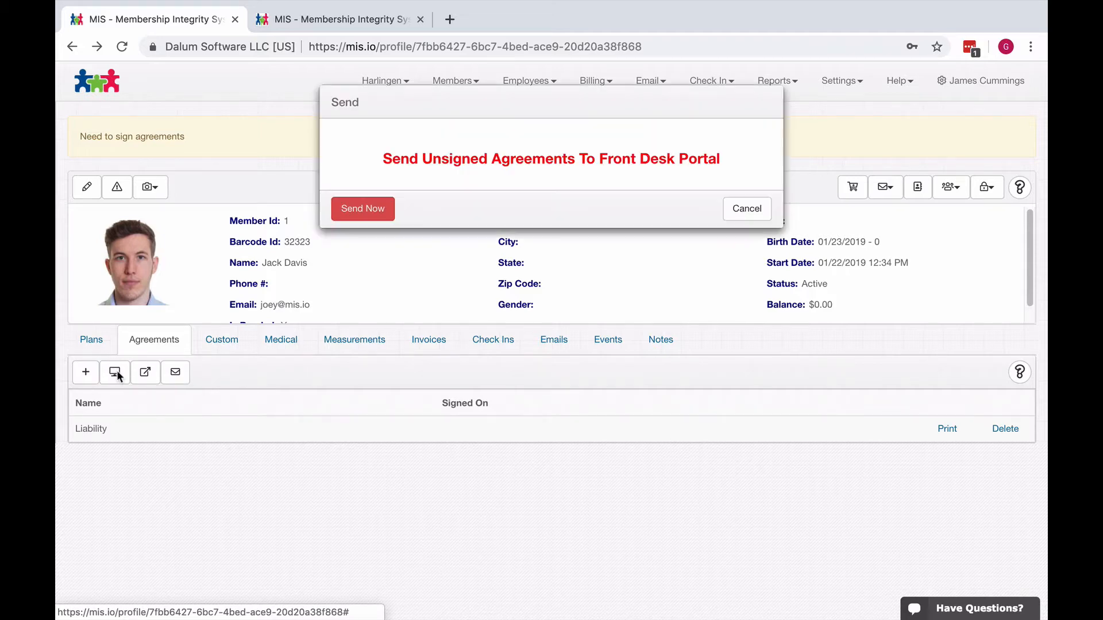
{"action": "left_click", "coordinate": [363, 210]}
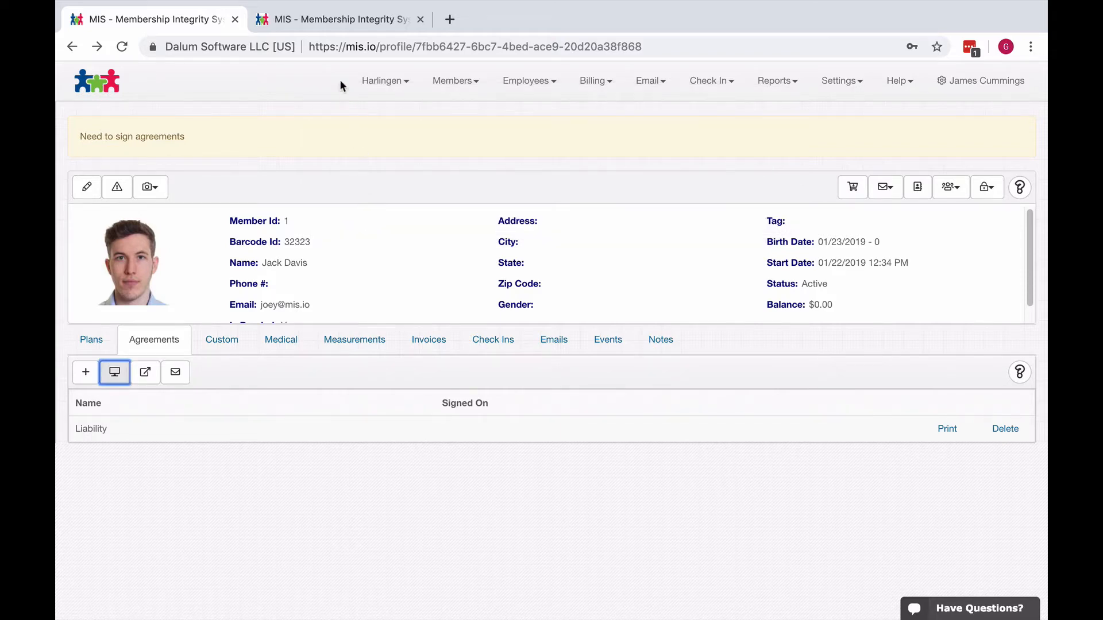
- Switch to the Front Desk portal tab, accept the Liability agreement's terms as the electronic signature, and continue to the review
{"action": "left_click", "coordinate": [333, 19]}
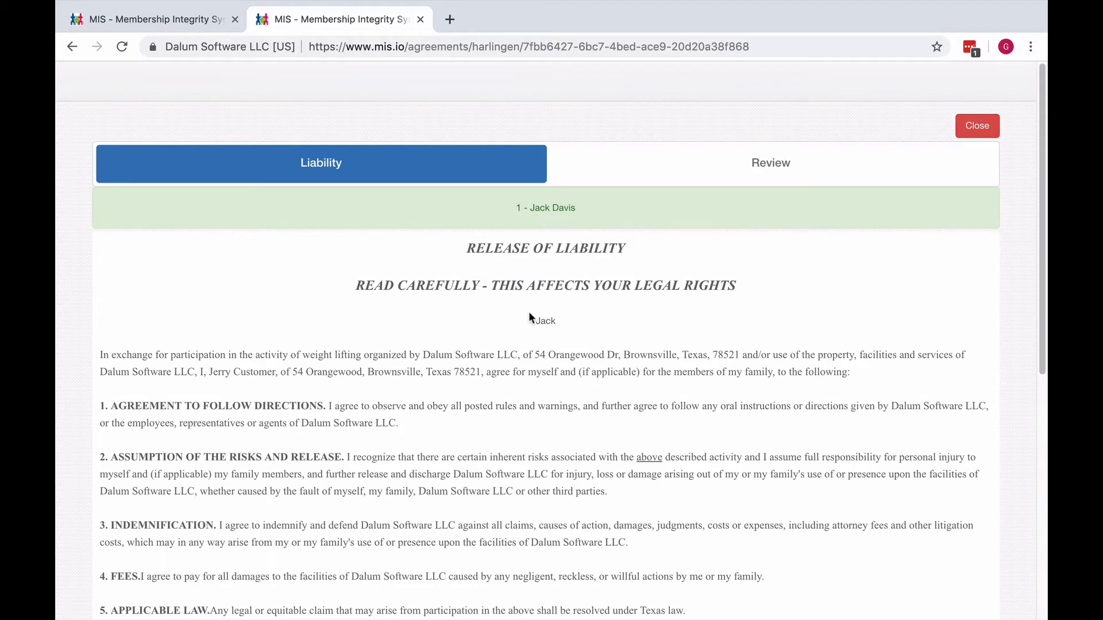
{"action": "left_click_drag", "start_coordinate": [529, 313], "coordinate": [557, 322]}
{"action": "left_click_drag", "start_coordinate": [1041, 230], "coordinate": [1047, 477]}
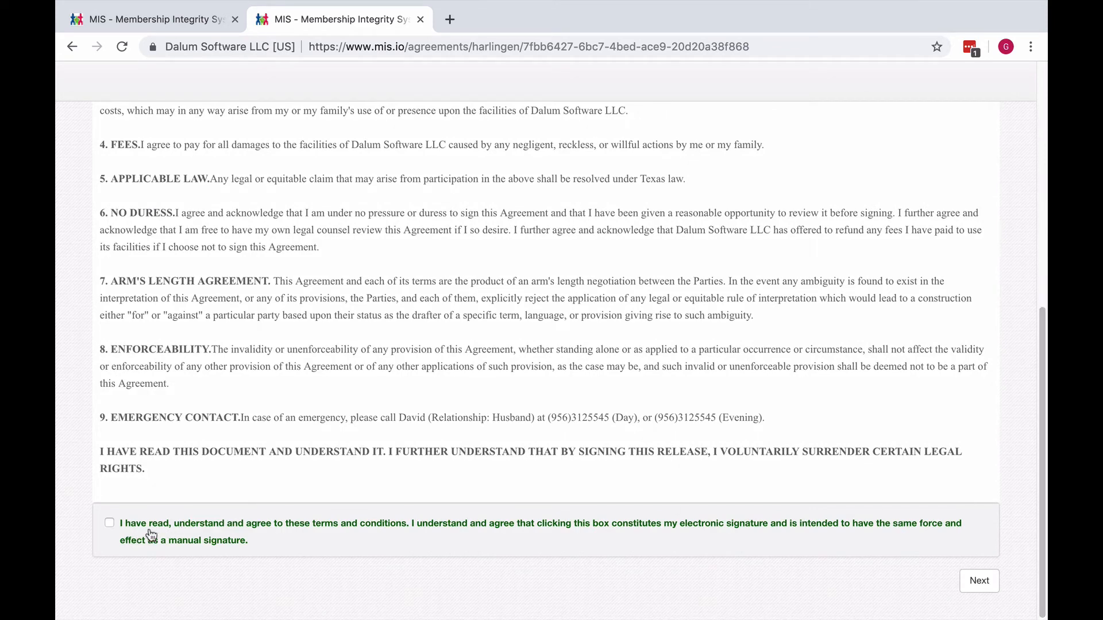
{"action": "left_click", "coordinate": [109, 524]}
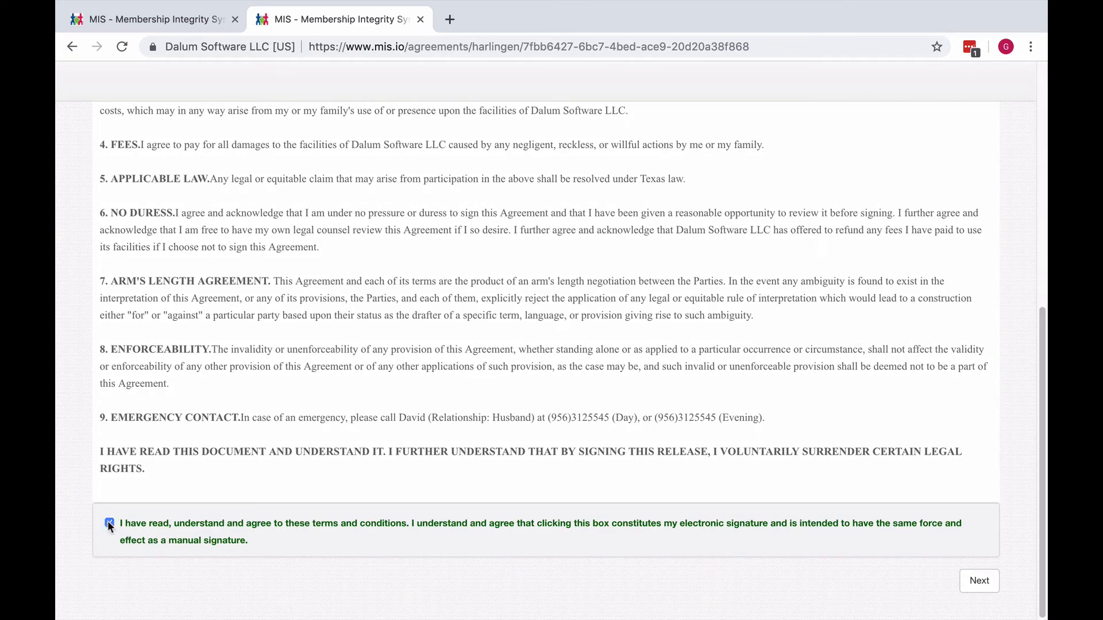
{"action": "left_click", "coordinate": [980, 581]}
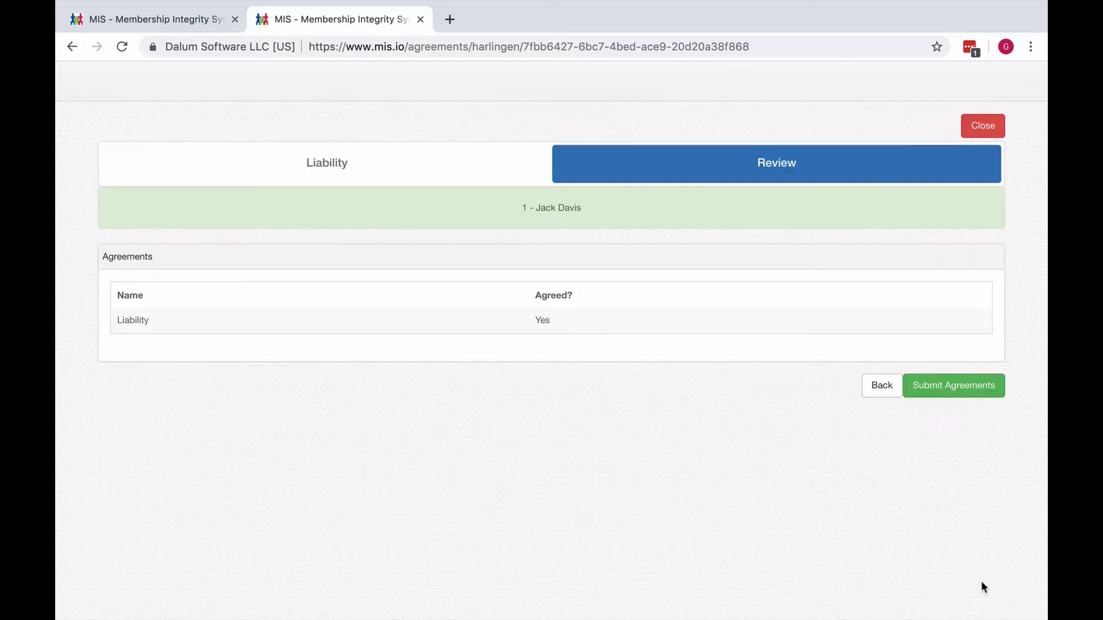
- Submit the reviewed agreements and close the submission page to return to the Front Desk waiting screen
{"action": "left_click", "coordinate": [959, 391]}
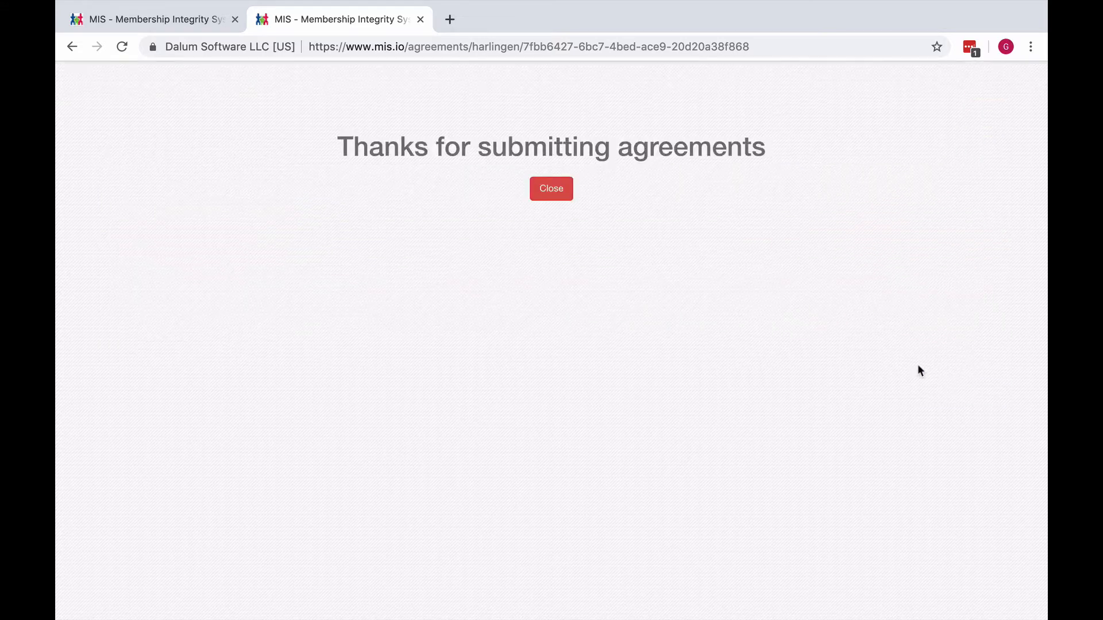
{"action": "left_click", "coordinate": [550, 187]}
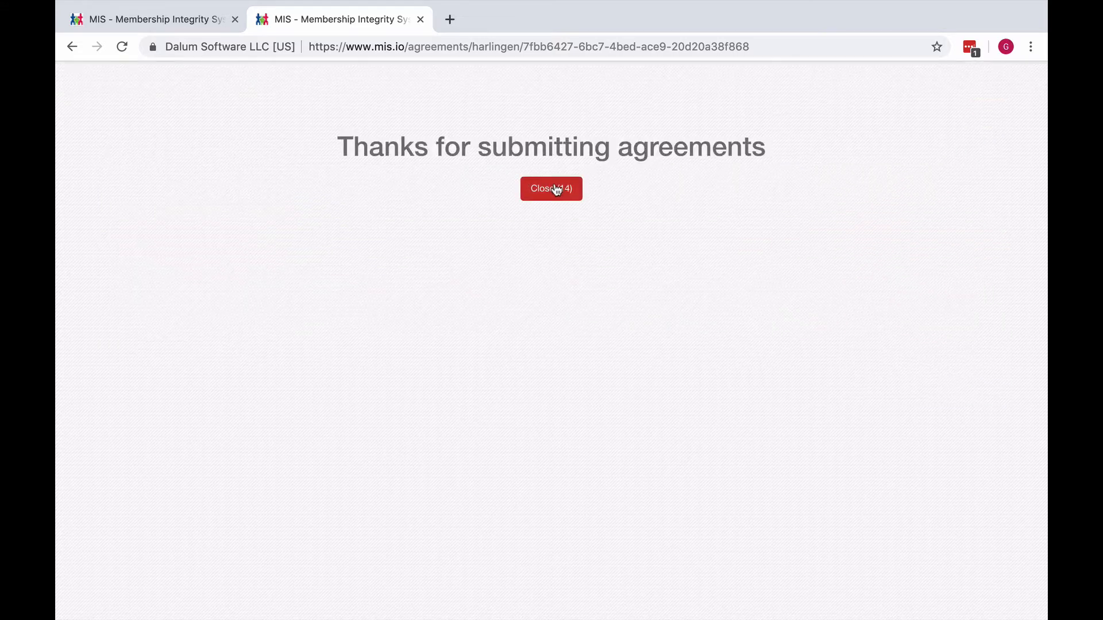
{"action": "left_click", "coordinate": [556, 189]}
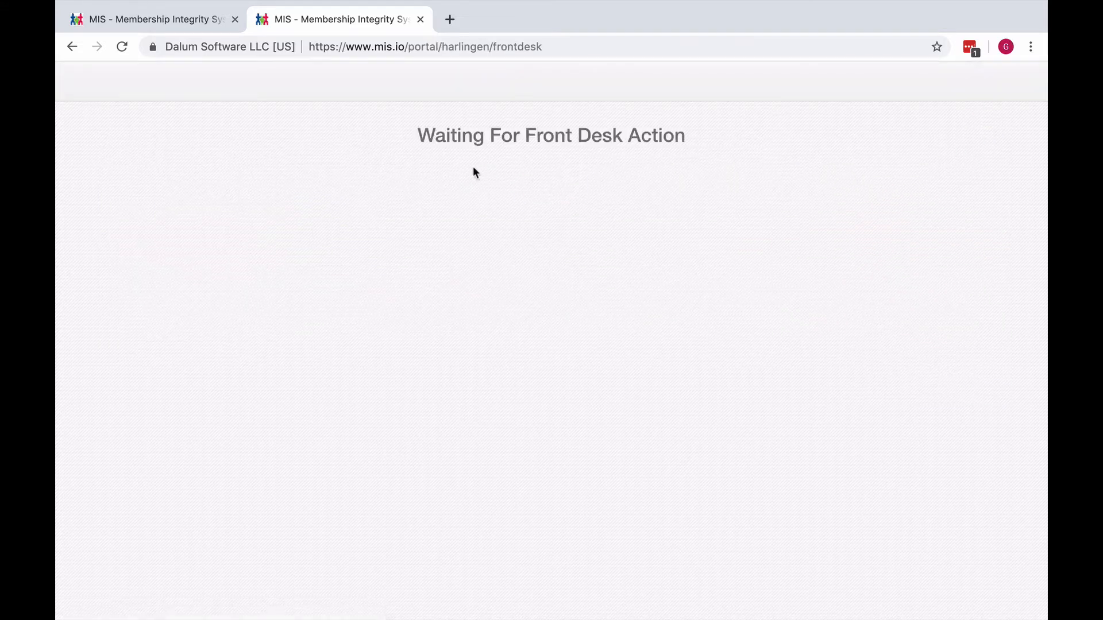
- Return to the member's profile tab and examine the signed Liability agreement in an enlarged print preview
{"action": "left_click", "coordinate": [144, 19]}
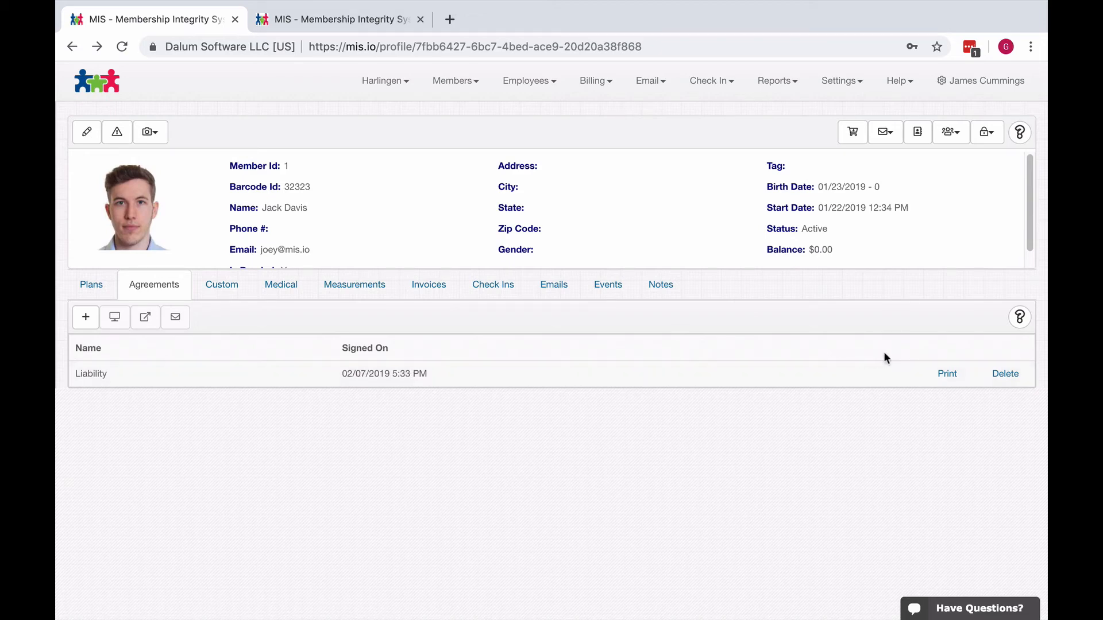
{"action": "left_click", "coordinate": [948, 373]}
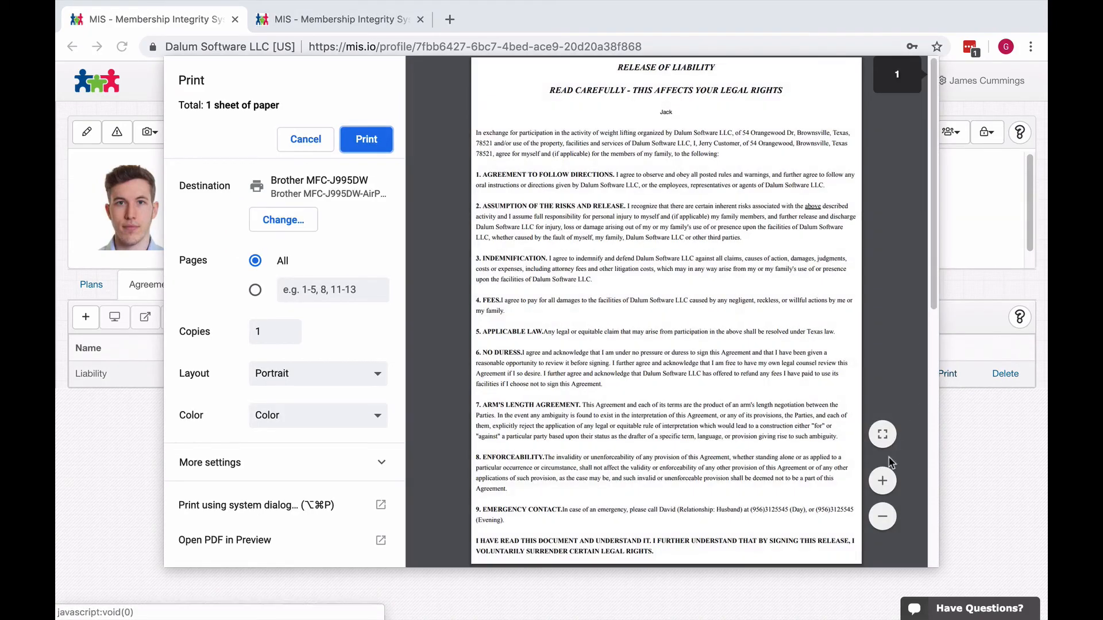
{"action": "left_click", "coordinate": [882, 482]}
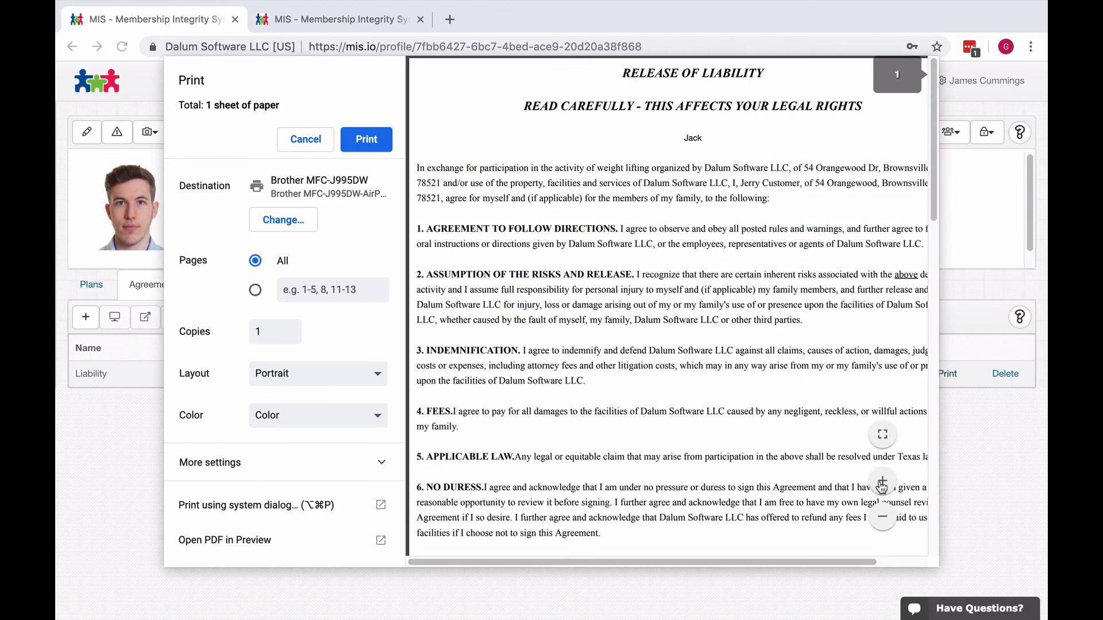